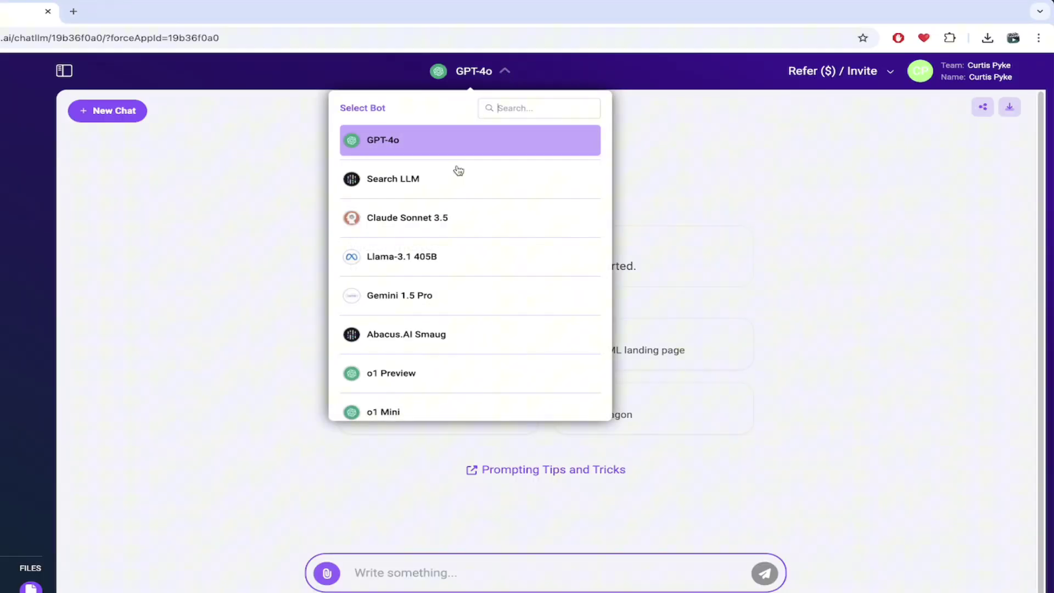
{"action": "scroll", "coordinate": [455, 247], "scroll_direction": "down", "scroll_amount": 1}
{"action": "scroll", "coordinate": [454, 256], "scroll_direction": "down", "scroll_amount": 3}
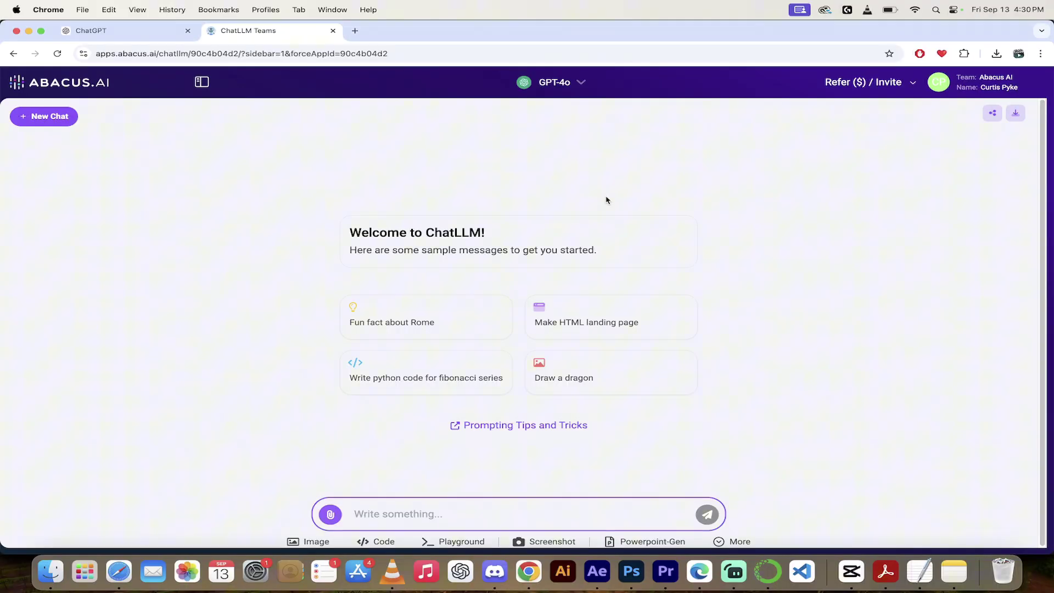
Choose o1 Preview instead of GPT-4o from the Select Bot list.
{"action": "left_click", "coordinate": [582, 82]}
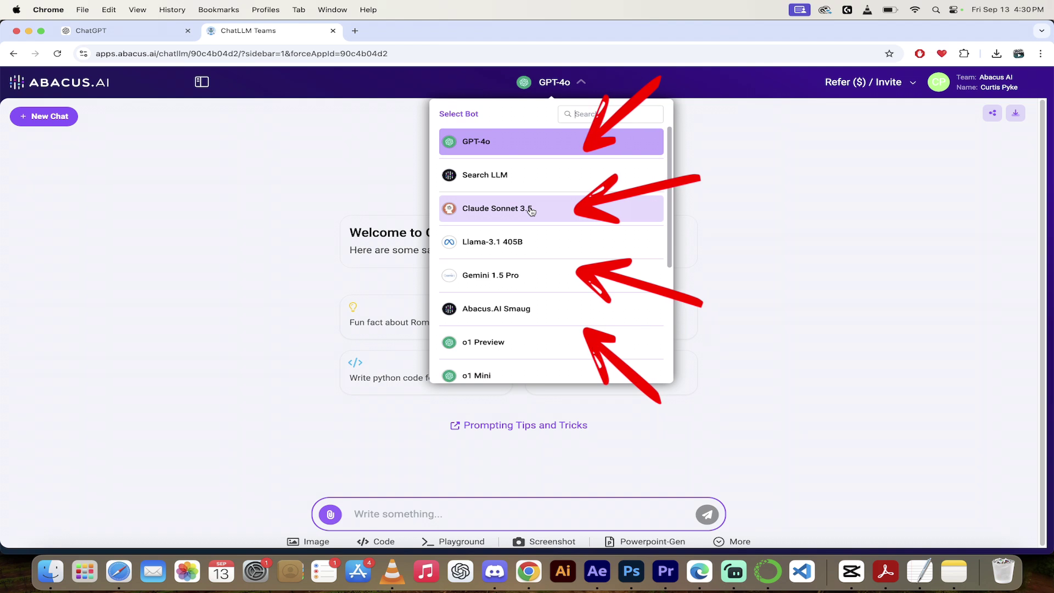
{"action": "scroll", "coordinate": [531, 212], "scroll_direction": "down", "scroll_amount": 1}
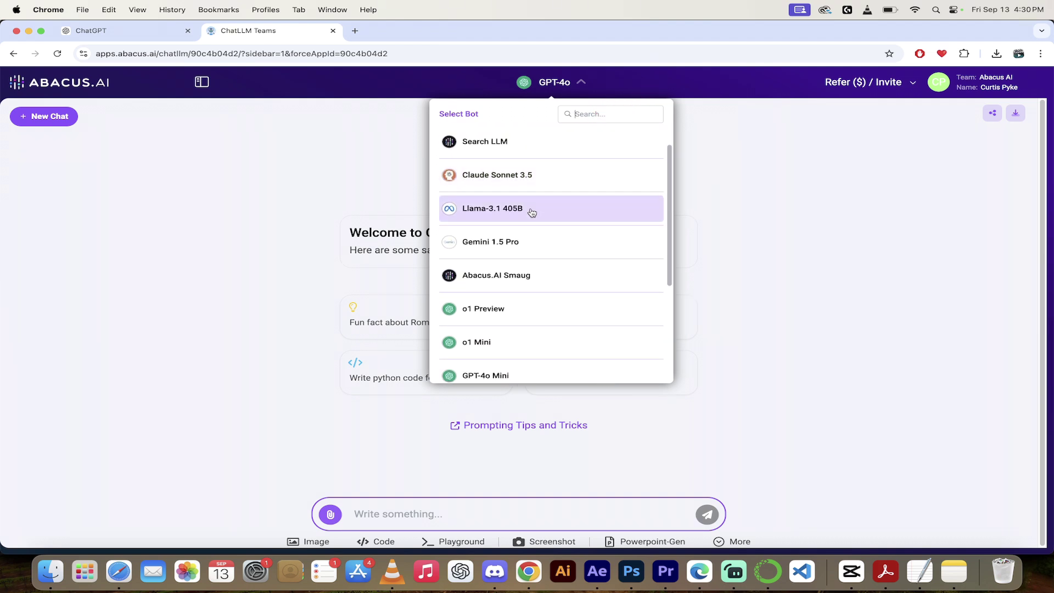
{"action": "scroll", "coordinate": [531, 212], "scroll_direction": "down", "scroll_amount": 1}
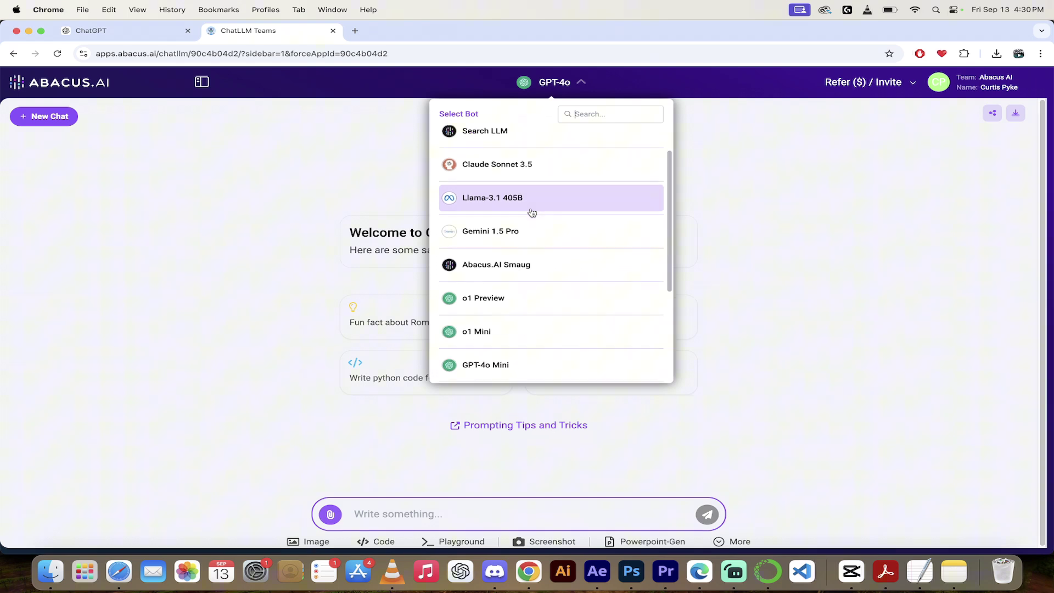
{"action": "scroll", "coordinate": [535, 199], "scroll_direction": "up", "scroll_amount": 1}
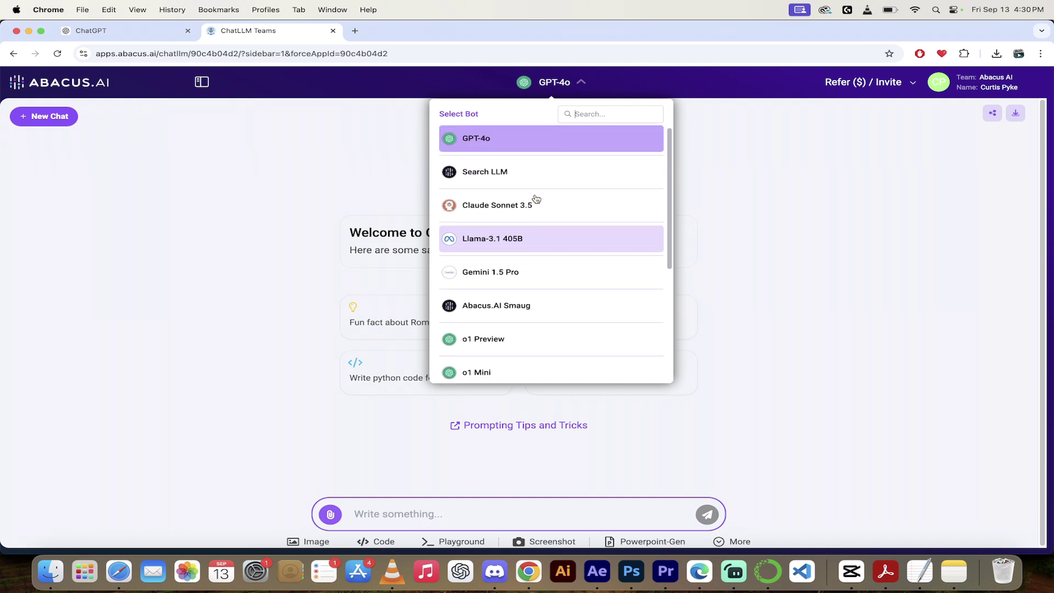
{"action": "scroll", "coordinate": [532, 211], "scroll_direction": "down", "scroll_amount": 3}
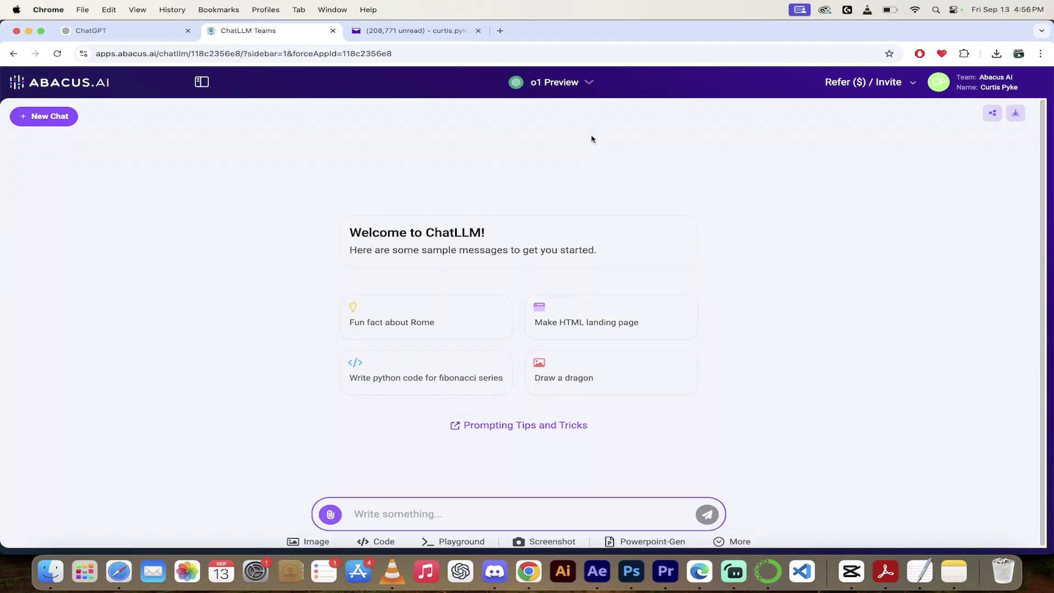
Keep o1 Preview selected, then paste and send the rectangular-box sphere-radius problem.
{"action": "left_click", "coordinate": [588, 82]}
{"action": "left_click", "coordinate": [493, 345]}
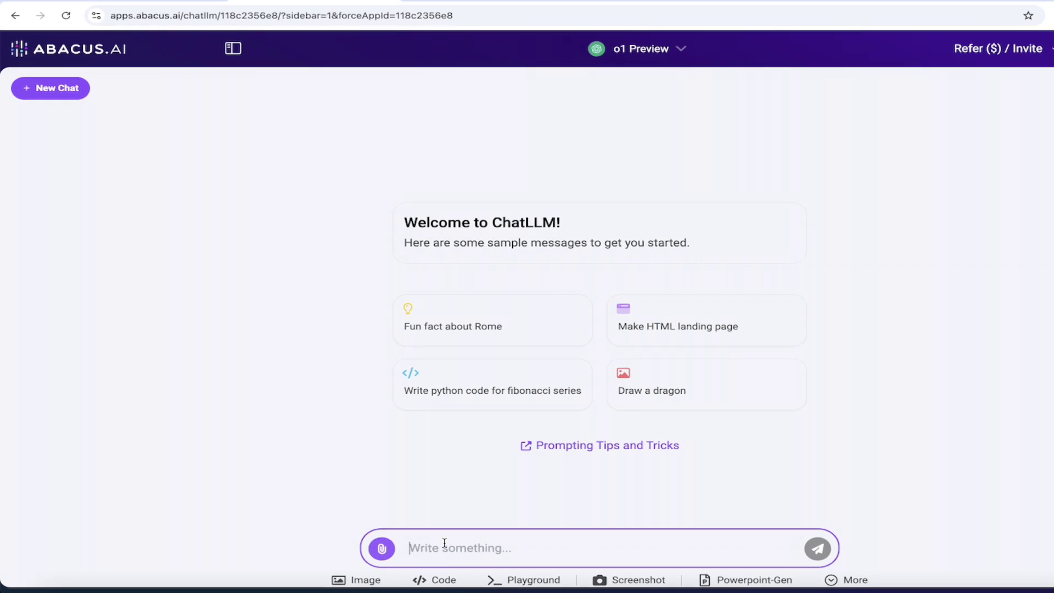
{"action": "type", "text": "Let $\\mathcal{B}$ be the set of rectangular boxes with surface area $54$ and volume $23$. Let $r$ be the radius of the smallest sphere that can contain each of the rectangular boxes that are elements of $\\mathcal{B}$. The value of $r^2$ can be written as $rac{p}{q}$, where $p$ and $q$ are relatively prime positive integers. Find $p+q$"}
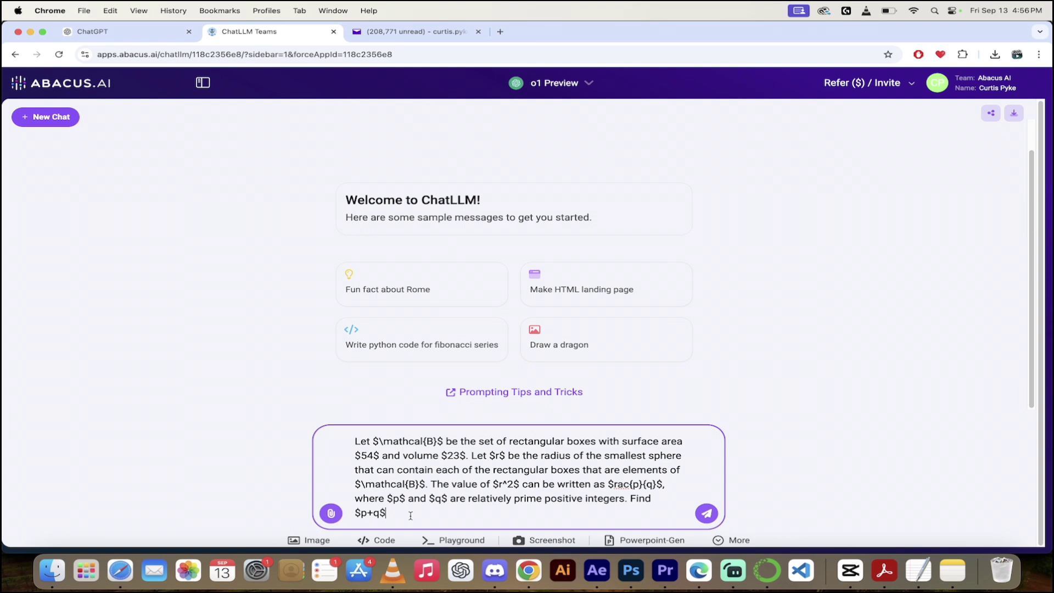
{"action": "key", "text": "Return"}
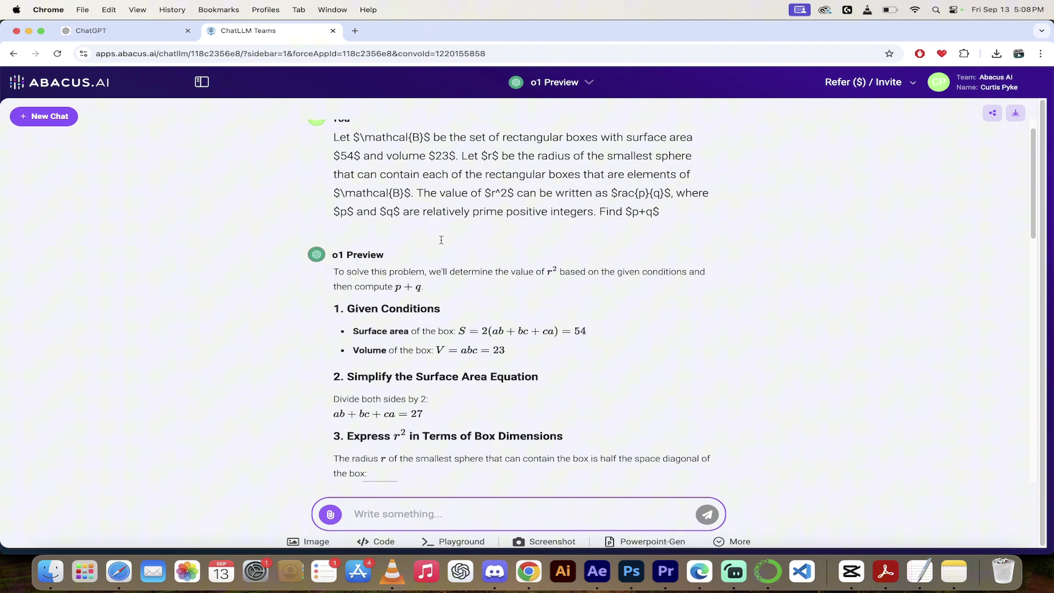
{"action": "scroll", "coordinate": [441, 239], "scroll_direction": "down", "scroll_amount": 5}
{"action": "scroll", "coordinate": [441, 239], "scroll_direction": "down", "scroll_amount": 4}
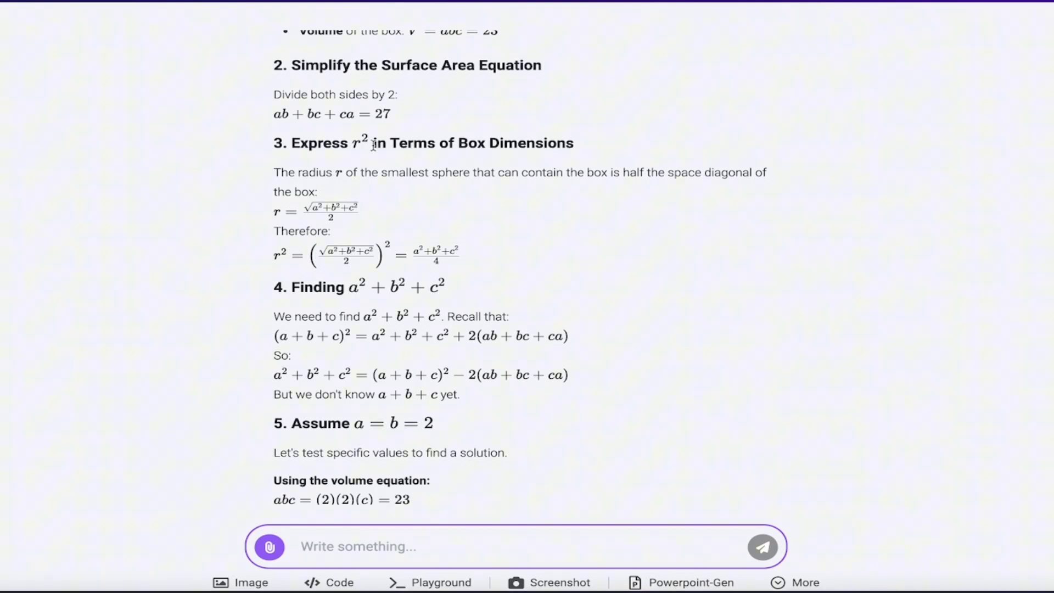
Dismiss a stray browser context menu while reading o1 Preview's solution to 721.
{"action": "right_click", "coordinate": [372, 145]}
{"action": "left_click", "coordinate": [399, 72]}
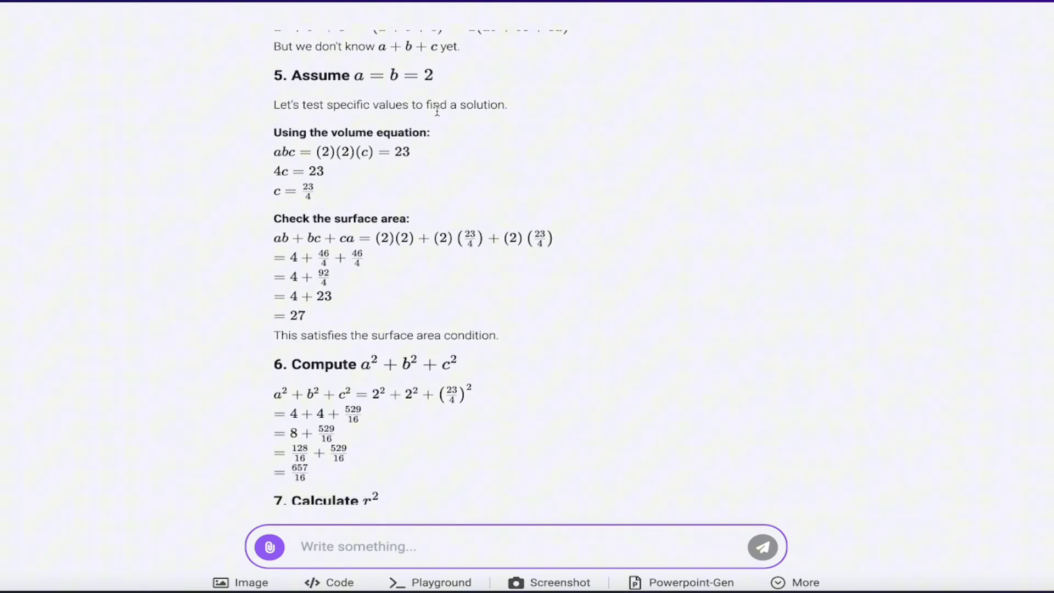
{"action": "scroll", "coordinate": [437, 227], "scroll_direction": "down", "scroll_amount": 2}
{"action": "scroll", "coordinate": [434, 224], "scroll_direction": "down", "scroll_amount": 2}
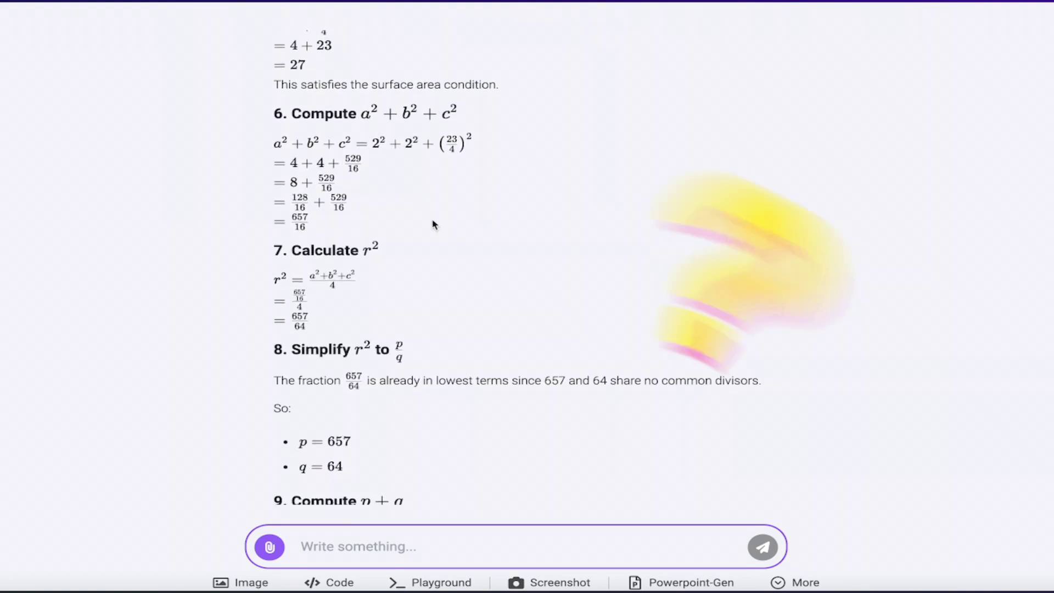
{"action": "scroll", "coordinate": [434, 224], "scroll_direction": "down", "scroll_amount": 2}
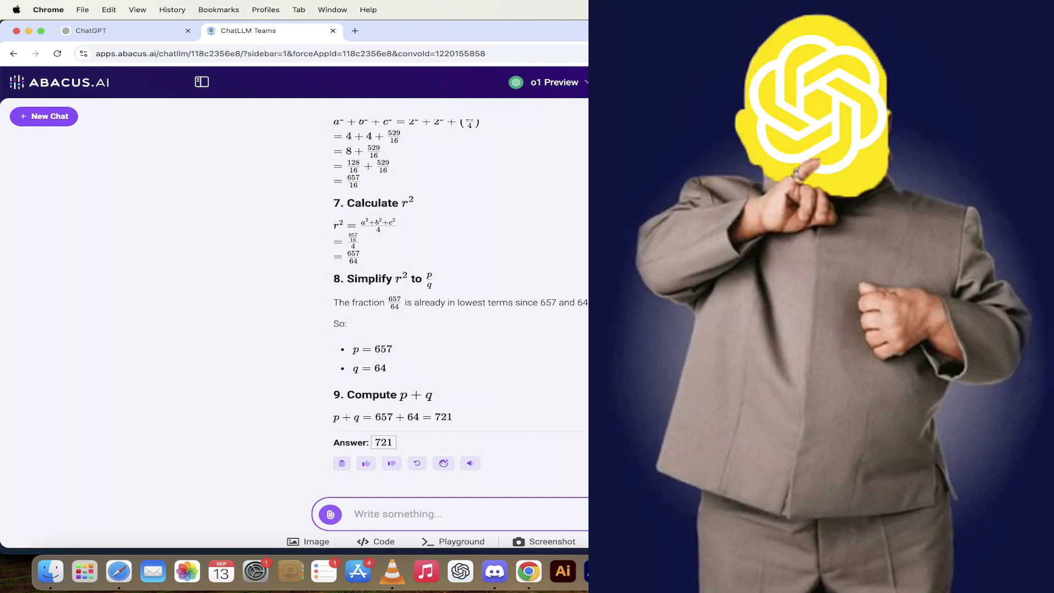
Switch the bot to o1 Mini and start a new empty chat.
{"action": "left_click", "coordinate": [553, 81]}
{"action": "scroll", "coordinate": [551, 260], "scroll_direction": "down", "scroll_amount": 3}
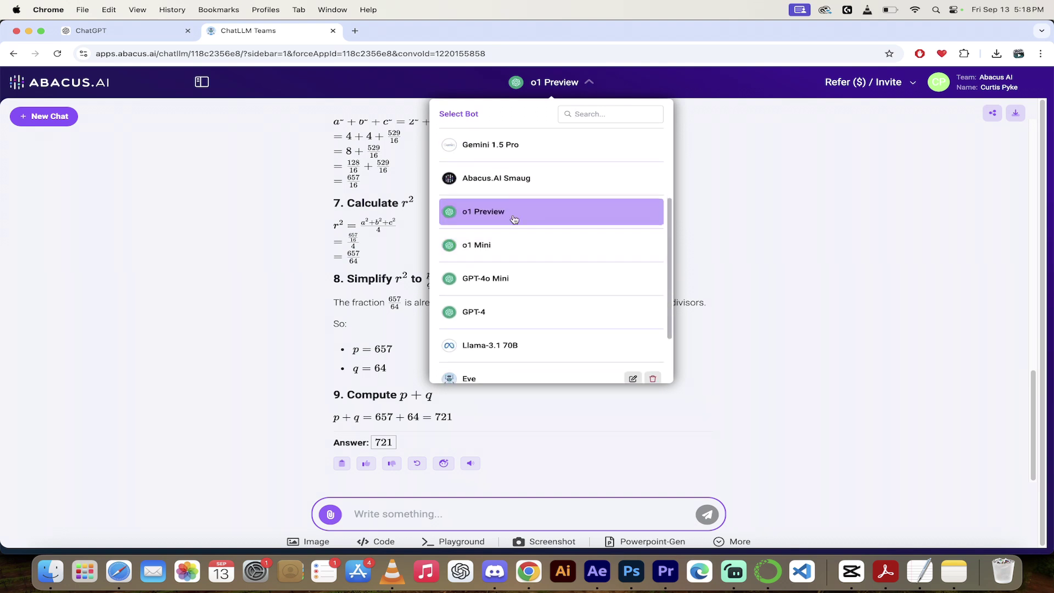
{"action": "left_click", "coordinate": [493, 246]}
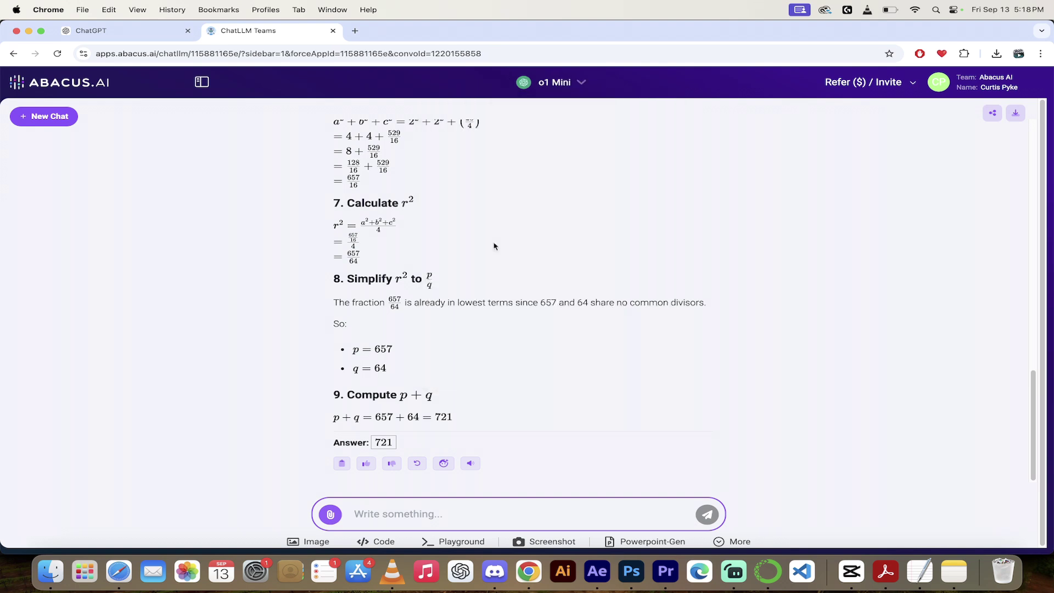
{"action": "left_click", "coordinate": [44, 123]}
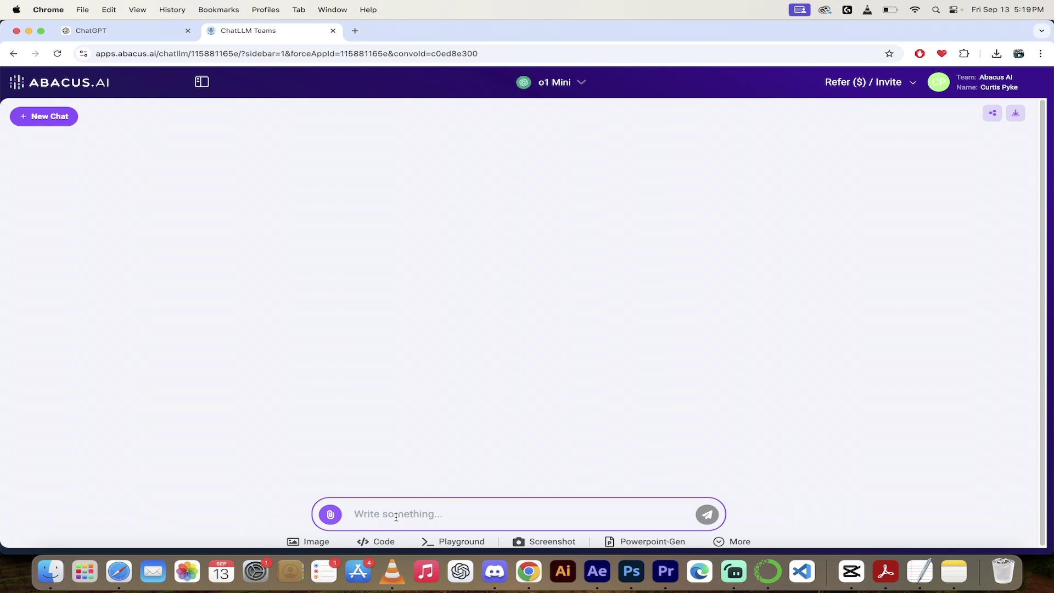
{"action": "type", "text": "Create a snake"}
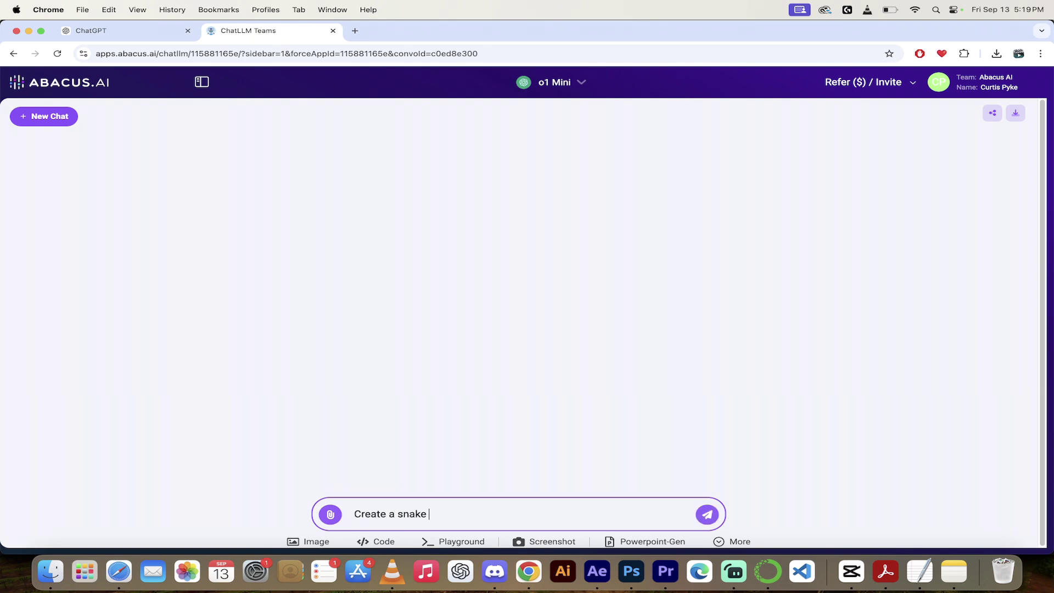
{"action": "type", "text": " game using Python."}
{"action": "type", "text": "  Make it funny."}
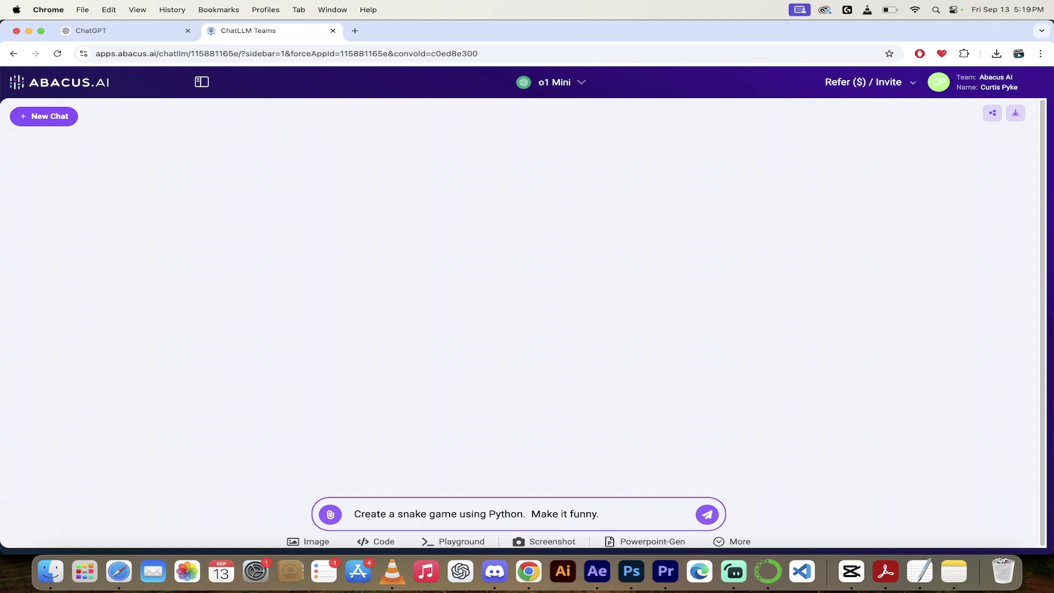
Send the funny snake game prompt to o1 Mini and steer the snake with arrow keys.
{"action": "key", "text": "Return"}
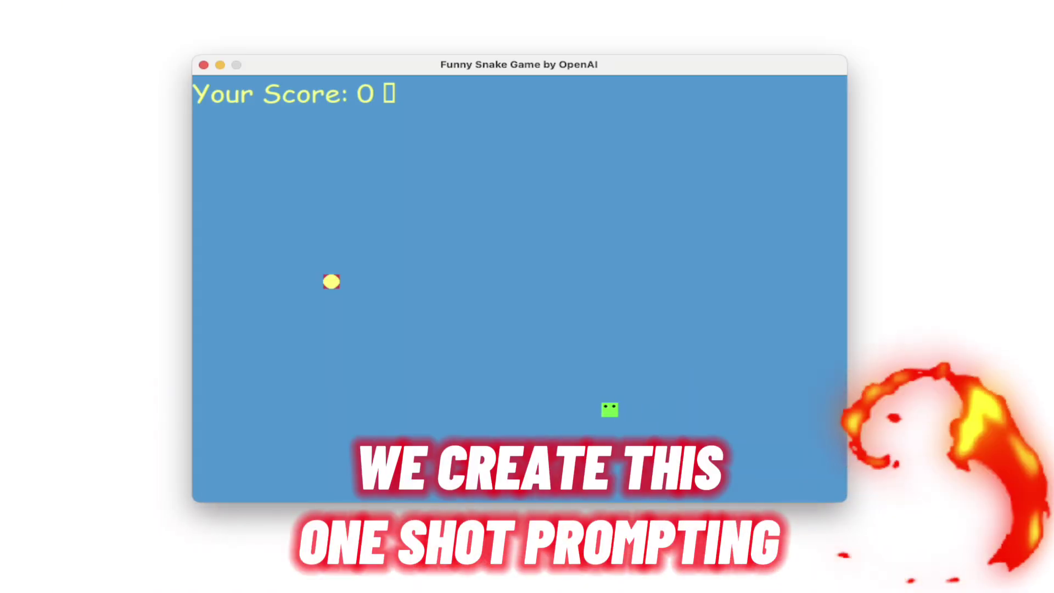
{"action": "key", "text": "Up"}
{"action": "key", "text": "Right"}
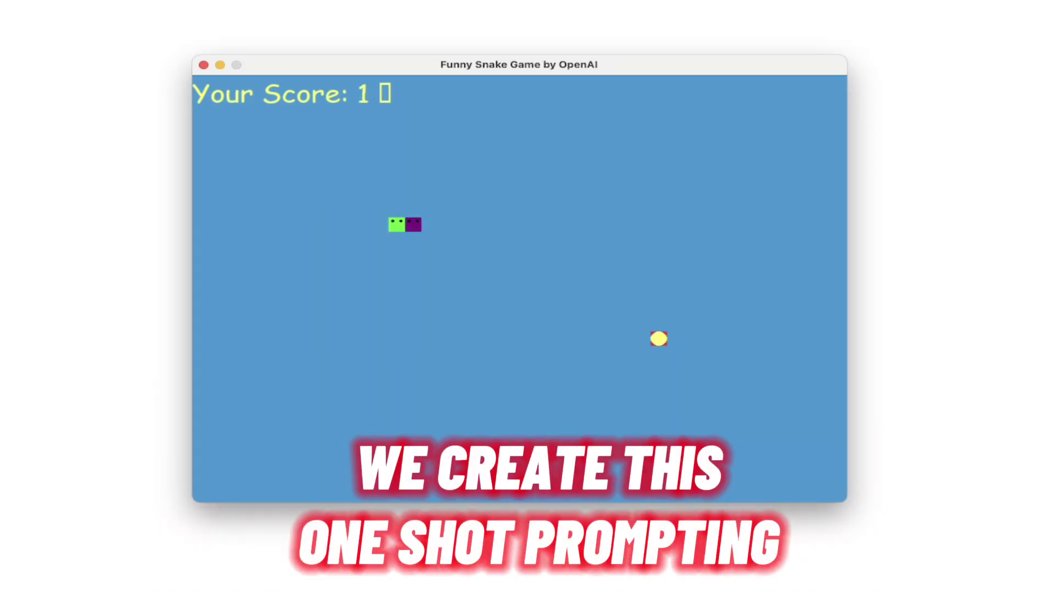
{"action": "key", "text": "Down"}
Copy the Python snake game code from o1 Mini's reply.
{"action": "key", "text": "Right"}
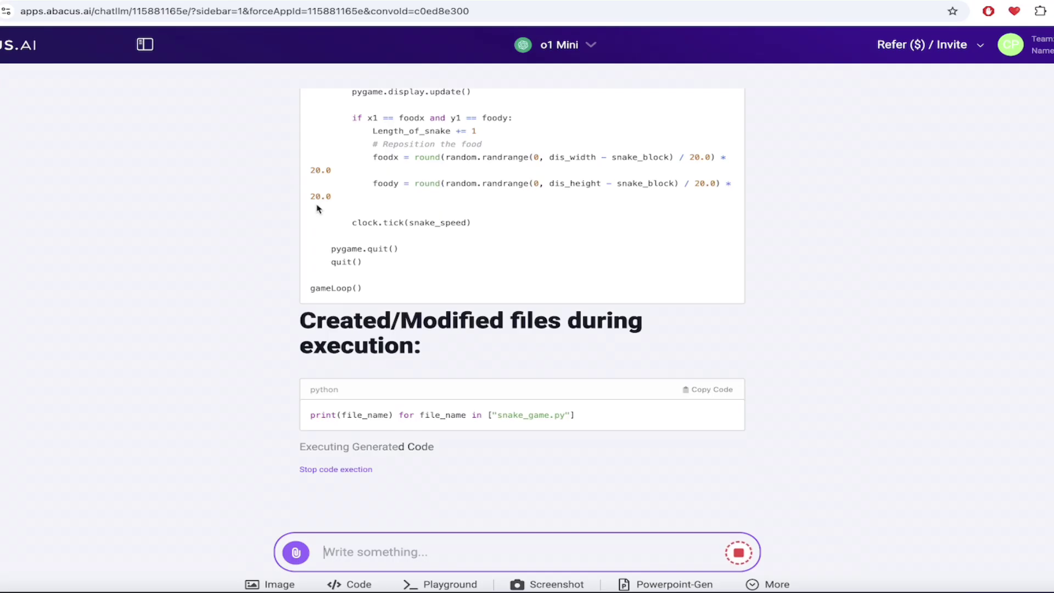
{"action": "scroll", "coordinate": [318, 208], "scroll_direction": "up", "scroll_amount": 10}
{"action": "scroll", "coordinate": [319, 207], "scroll_direction": "up", "scroll_amount": 10}
{"action": "scroll", "coordinate": [319, 208], "scroll_direction": "up", "scroll_amount": 10}
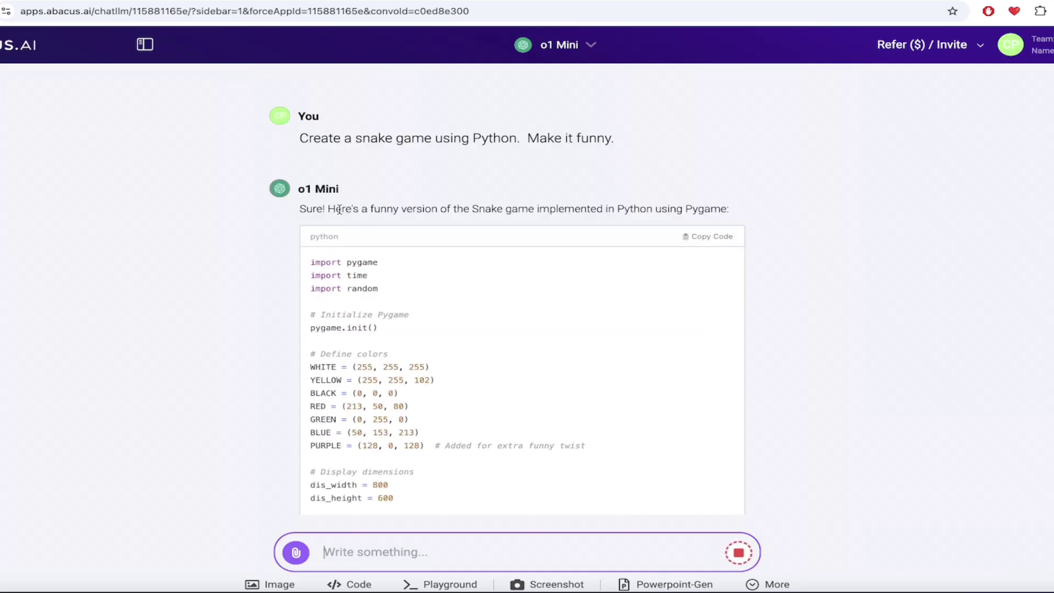
{"action": "scroll", "coordinate": [299, 334], "scroll_direction": "down", "scroll_amount": 2}
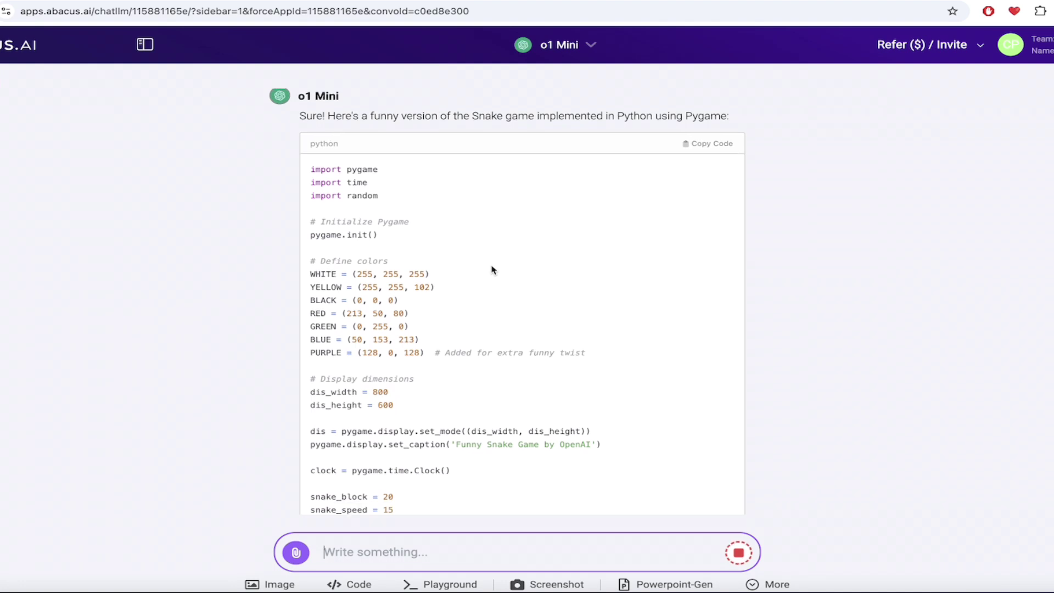
{"action": "scroll", "coordinate": [492, 269], "scroll_direction": "down", "scroll_amount": 1}
{"action": "scroll", "coordinate": [491, 269], "scroll_direction": "up", "scroll_amount": 1}
{"action": "scroll", "coordinate": [542, 268], "scroll_direction": "down", "scroll_amount": 1}
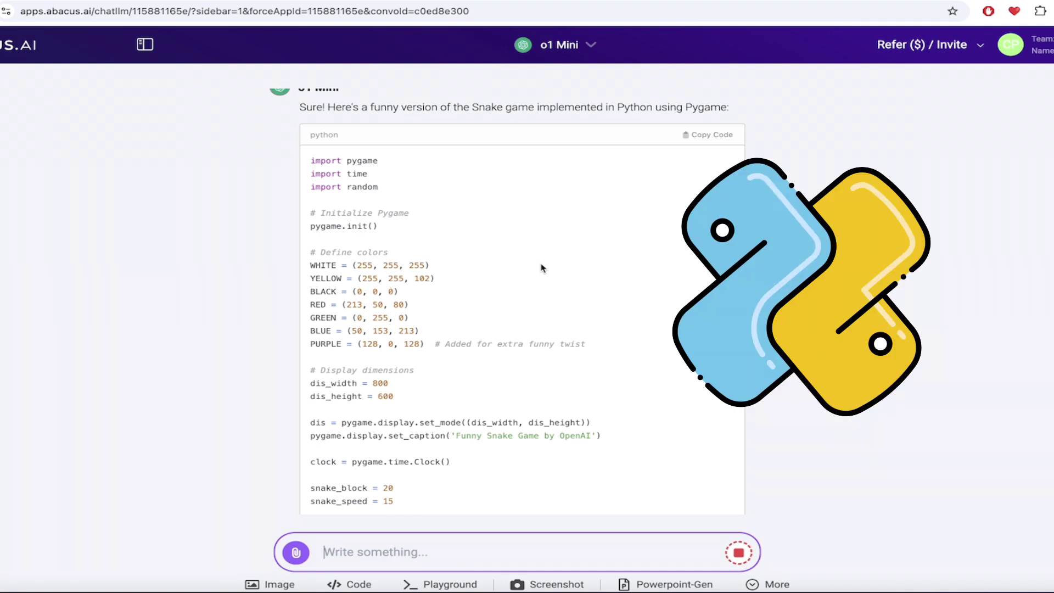
{"action": "scroll", "coordinate": [541, 268], "scroll_direction": "down", "scroll_amount": 1}
{"action": "scroll", "coordinate": [522, 265], "scroll_direction": "down", "scroll_amount": 1}
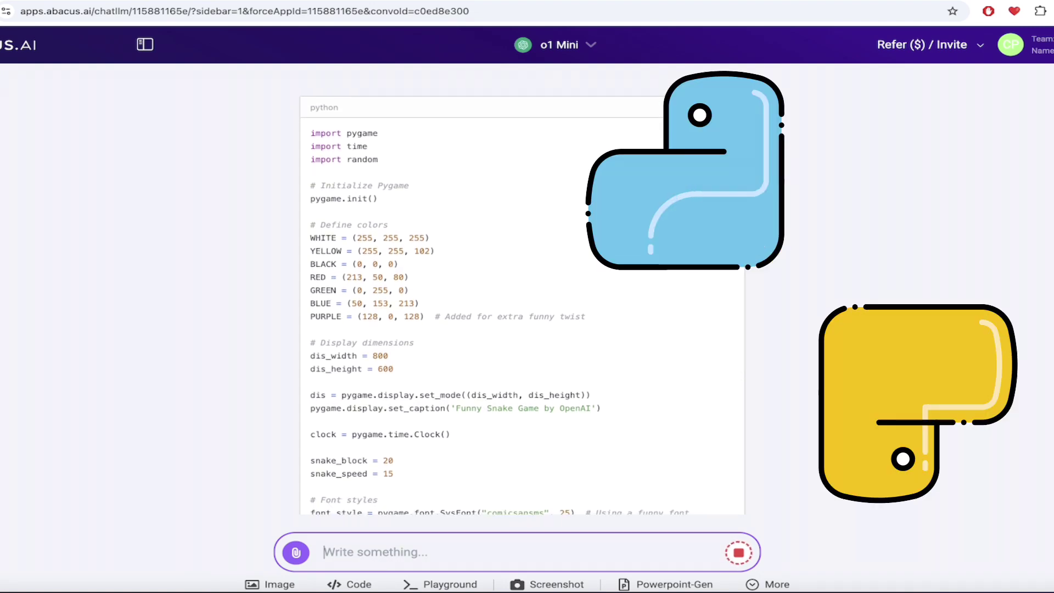
{"action": "left_click", "coordinate": [709, 107]}
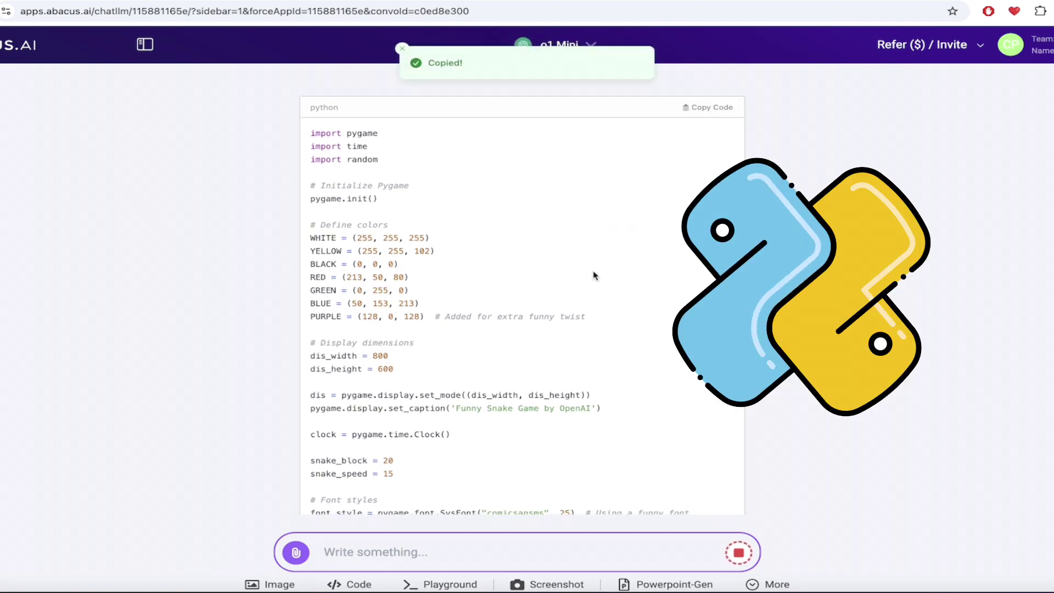
{"action": "scroll", "coordinate": [593, 276], "scroll_direction": "up", "scroll_amount": 2}
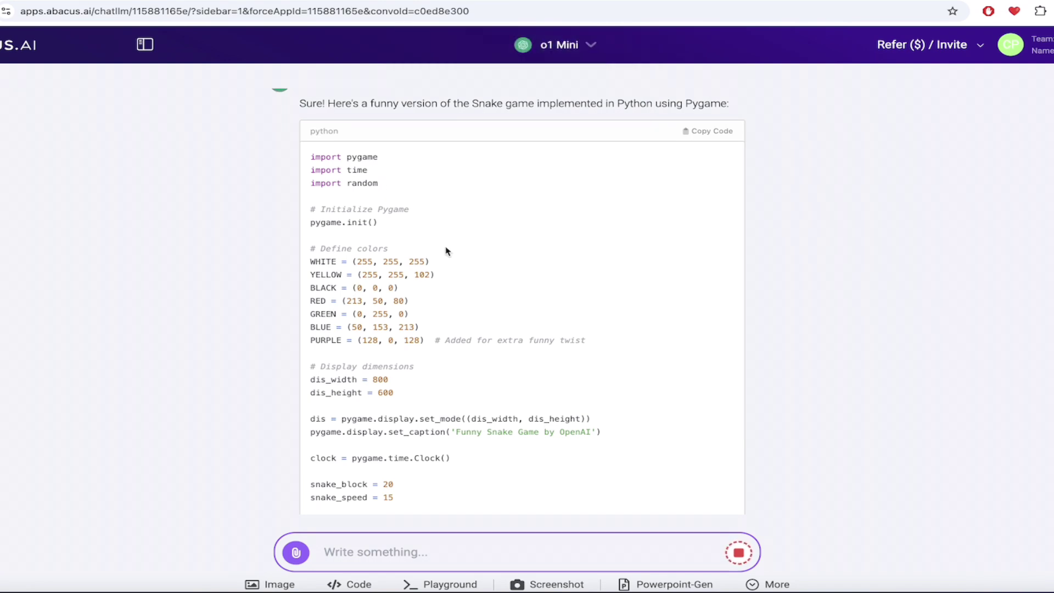
{"action": "scroll", "coordinate": [446, 252], "scroll_direction": "down", "scroll_amount": 5}
{"action": "scroll", "coordinate": [446, 251], "scroll_direction": "down", "scroll_amount": 1}
{"action": "scroll", "coordinate": [446, 251], "scroll_direction": "down", "scroll_amount": 4}
{"action": "scroll", "coordinate": [446, 251], "scroll_direction": "down", "scroll_amount": 2}
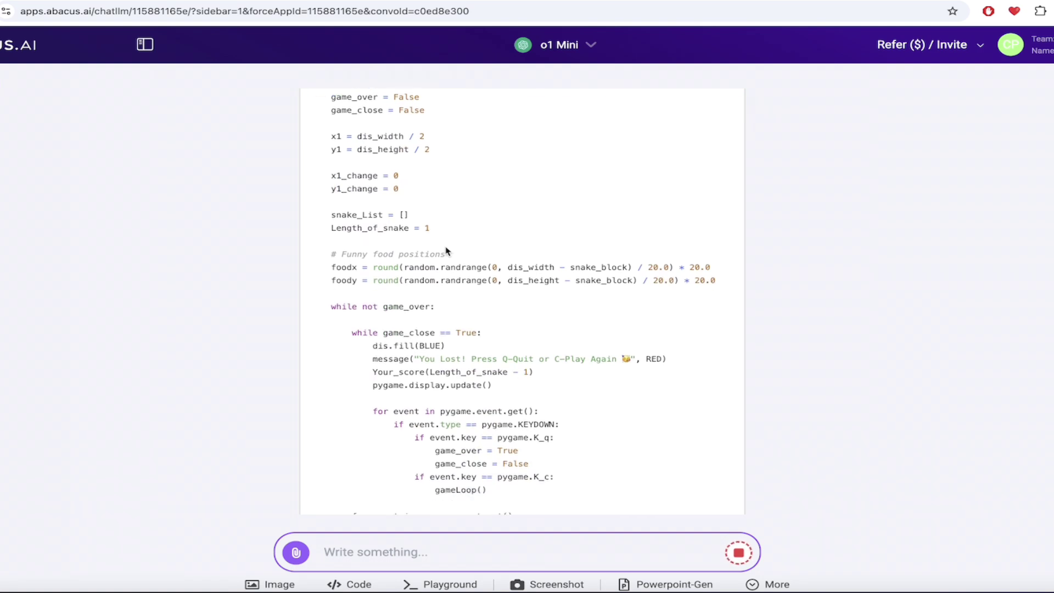
{"action": "scroll", "coordinate": [446, 251], "scroll_direction": "down", "scroll_amount": 4}
{"action": "scroll", "coordinate": [446, 251], "scroll_direction": "down", "scroll_amount": 3}
{"action": "scroll", "coordinate": [446, 251], "scroll_direction": "down", "scroll_amount": 10}
{"action": "scroll", "coordinate": [446, 252], "scroll_direction": "down", "scroll_amount": 3}
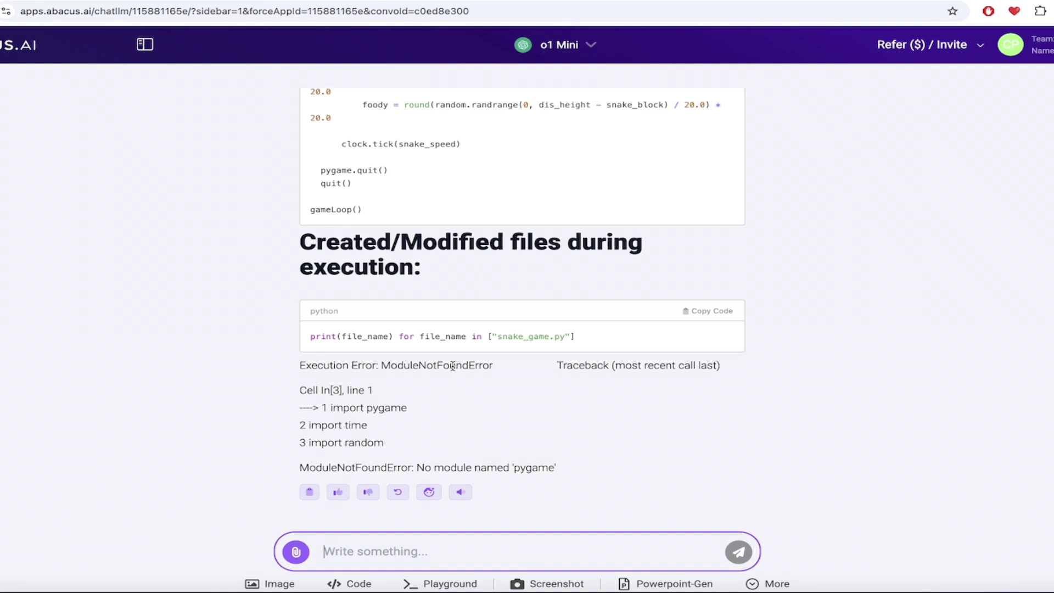
{"action": "scroll", "coordinate": [452, 365], "scroll_direction": "up", "scroll_amount": 1}
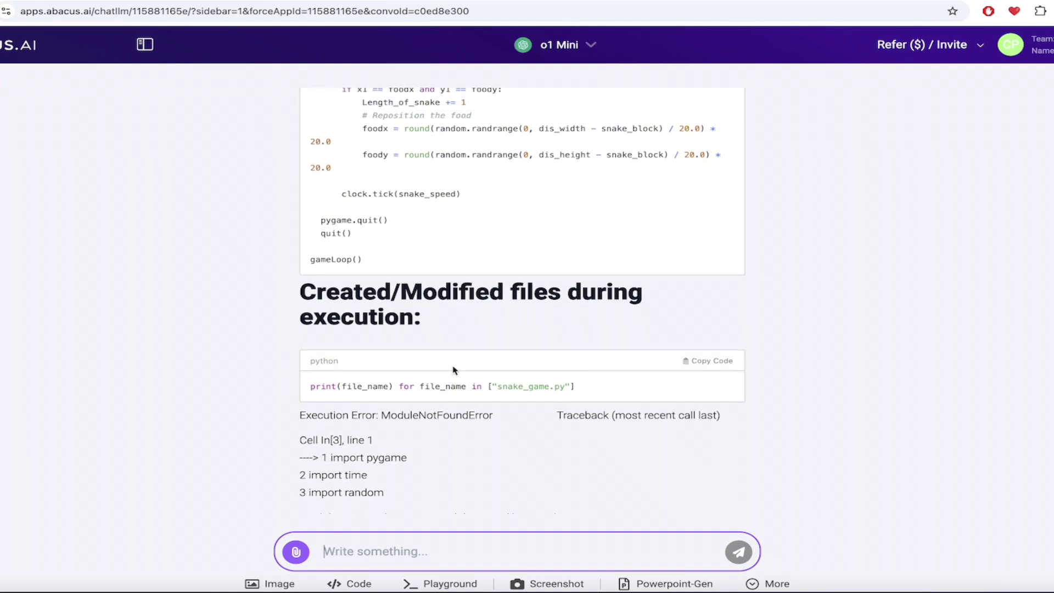
{"action": "scroll", "coordinate": [452, 370], "scroll_direction": "down", "scroll_amount": 1}
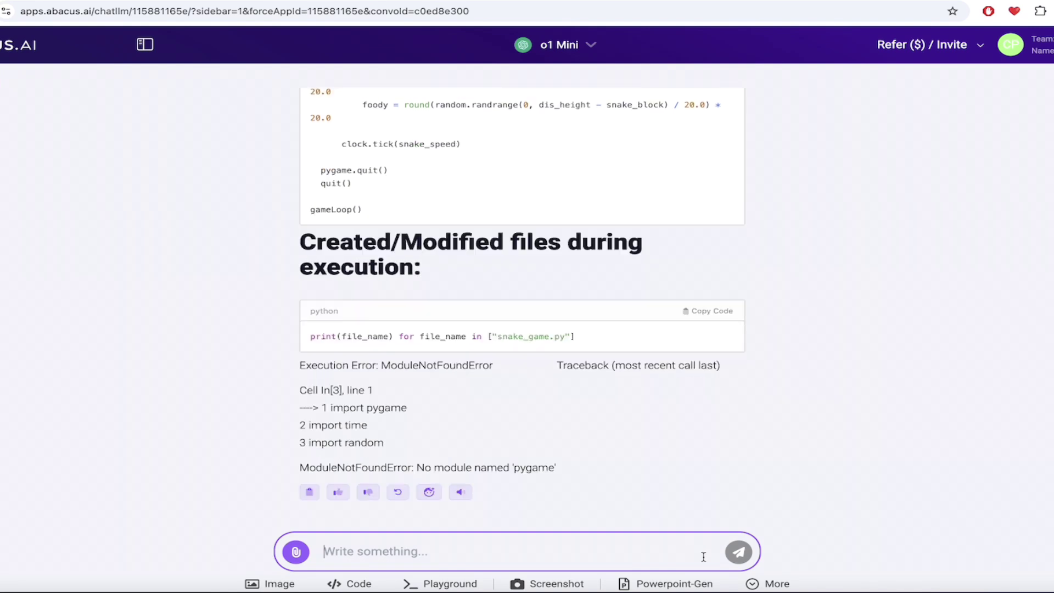
Launch Jupyter Notebook from Anaconda Navigator.
{"action": "left_click", "coordinate": [809, 590]}
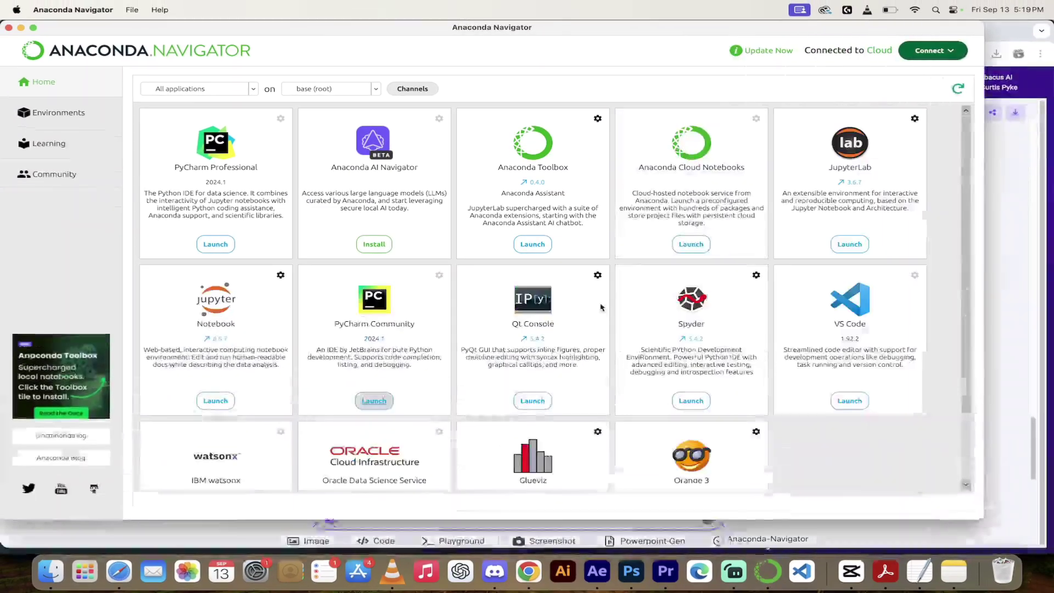
{"action": "left_click", "coordinate": [216, 400]}
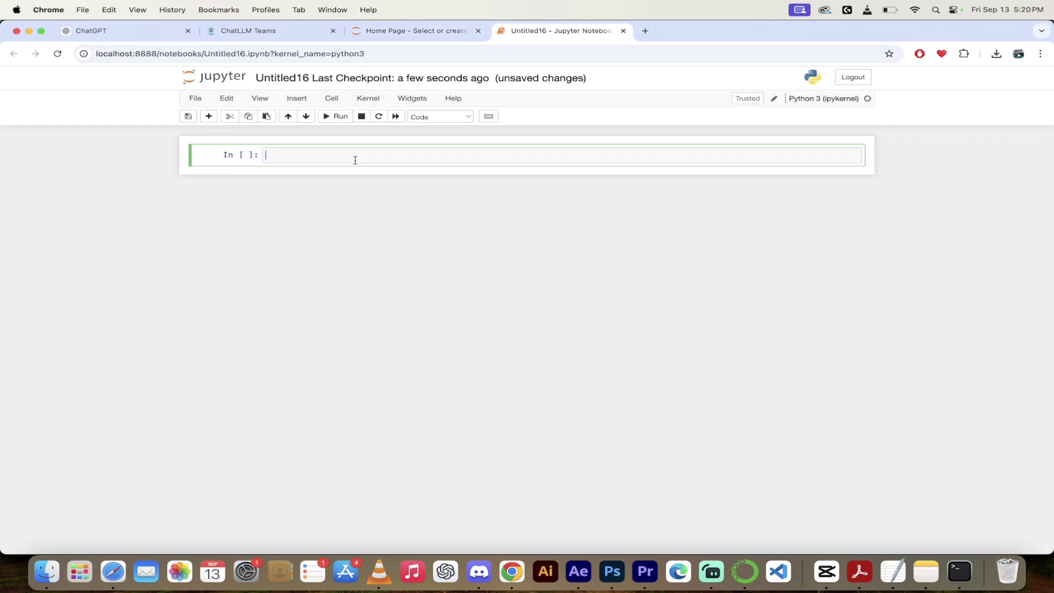
Paste the snake game code into the cell and run it with Shift+Enter.
{"action": "key", "text": "super+v"}
{"action": "scroll", "coordinate": [404, 277], "scroll_direction": "up", "scroll_amount": 2}
{"action": "scroll", "coordinate": [405, 277], "scroll_direction": "up", "scroll_amount": 10}
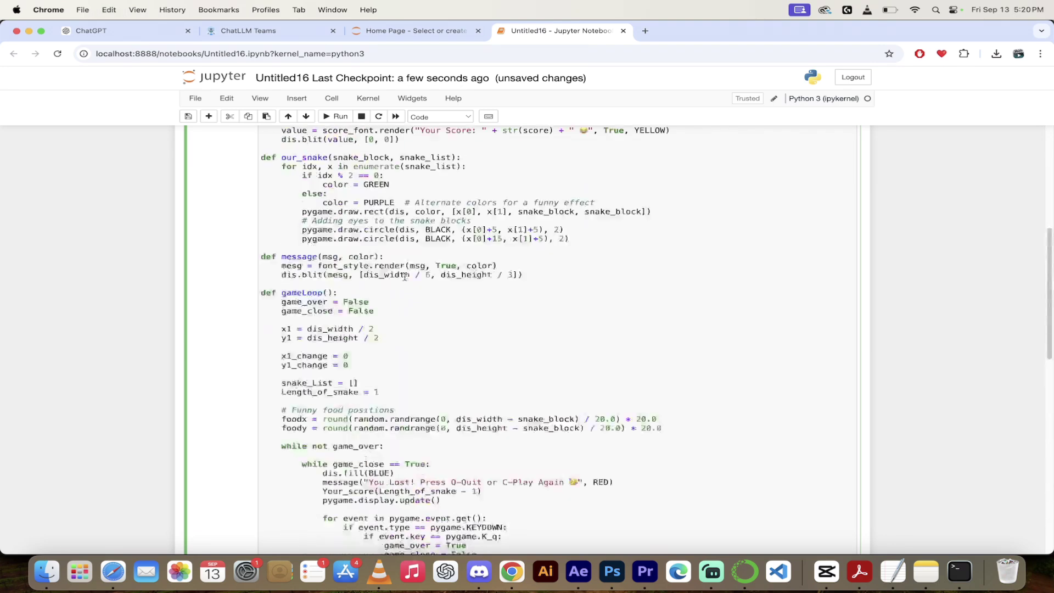
{"action": "scroll", "coordinate": [405, 276], "scroll_direction": "up", "scroll_amount": 5}
{"action": "key", "text": "shift+Return"}
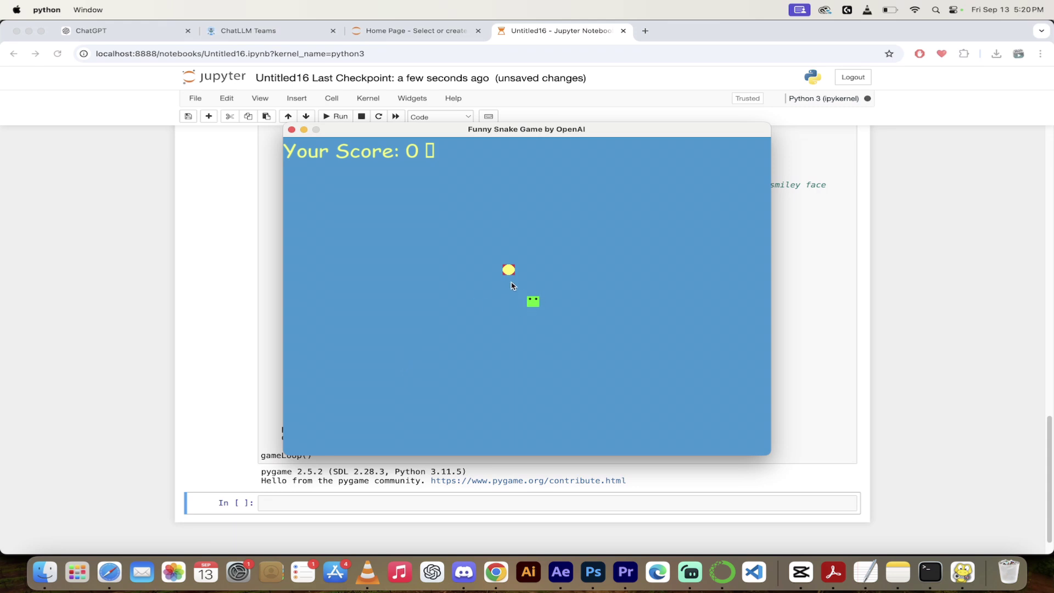
Steer the snake with the arrow keys into the first piece of food.
{"action": "key", "text": "Right"}
{"action": "key", "text": "Up"}
{"action": "key", "text": "Left"}
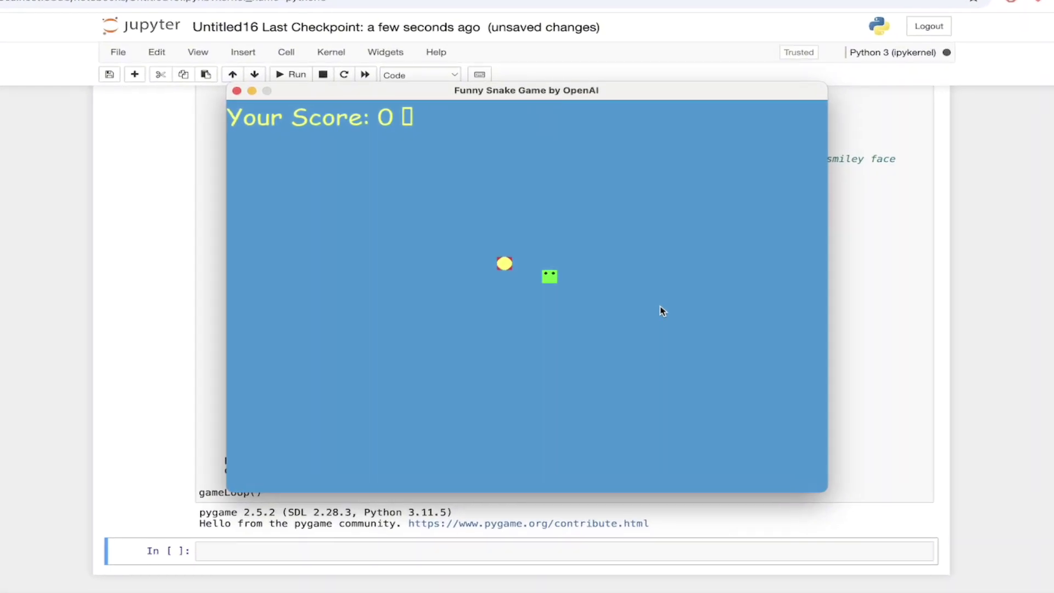
{"action": "key", "text": "Down"}
{"action": "key", "text": "Right"}
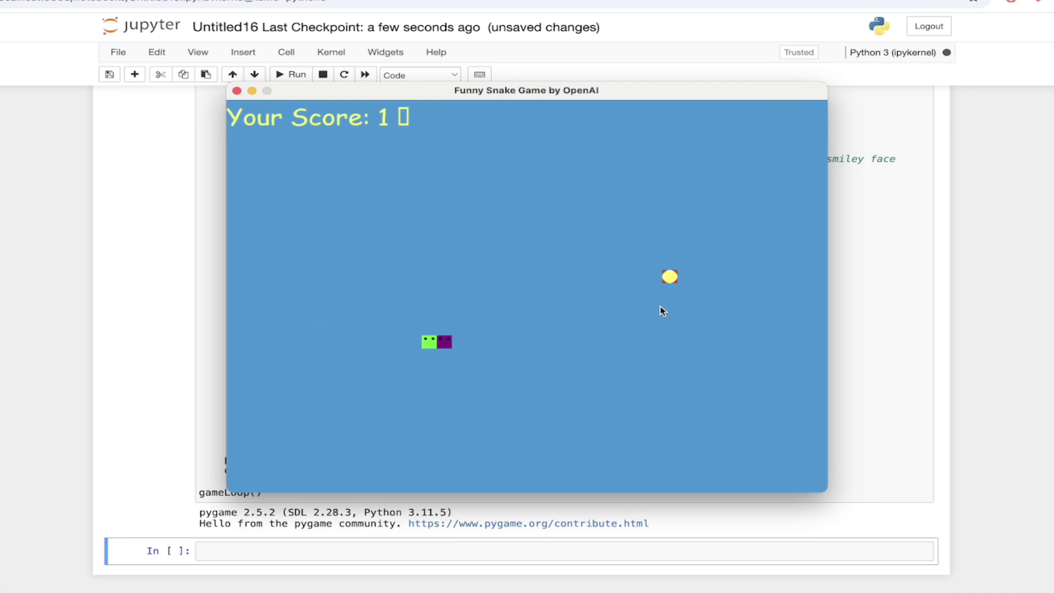
Guide the snake to a second food for score 2, then crash into the You Lost screen.
{"action": "key", "text": "Up"}
{"action": "key", "text": "Left"}
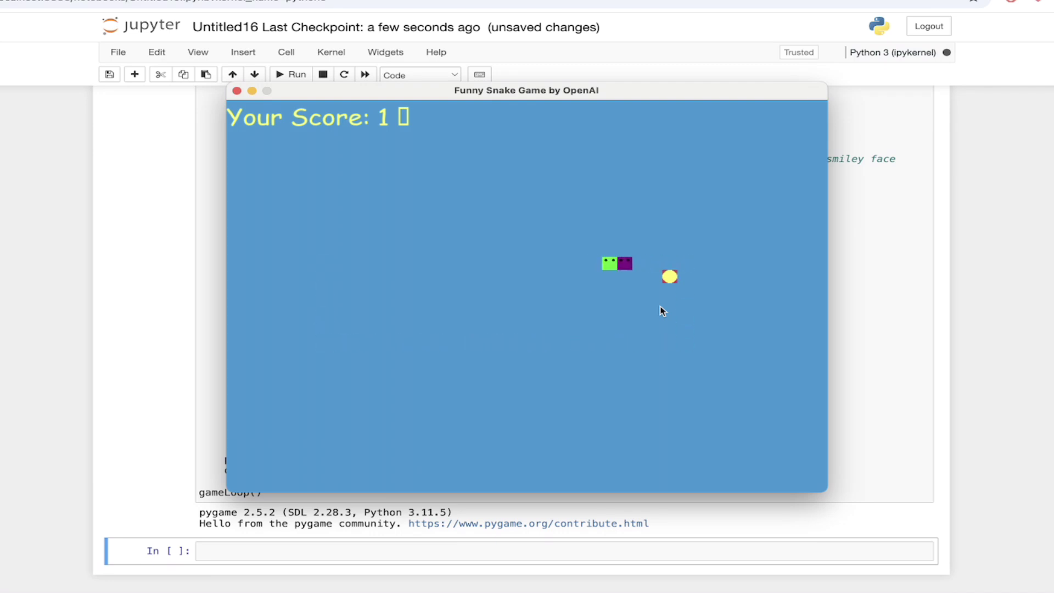
{"action": "key", "text": "Down"}
{"action": "key", "text": "Left"}
{"action": "key", "text": "Up"}
{"action": "key", "text": "Right"}
{"action": "key", "text": "Down"}
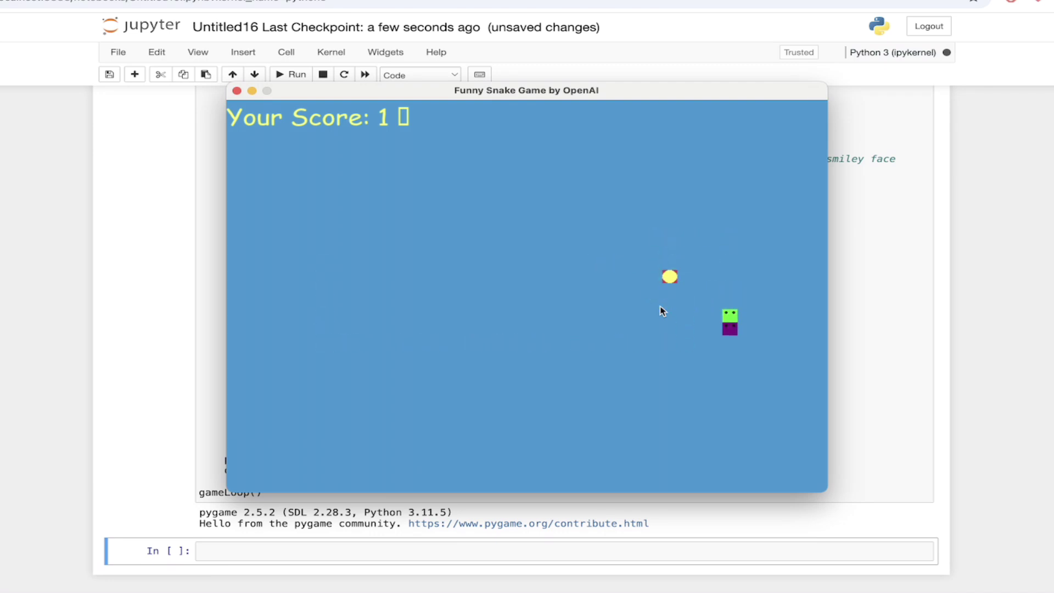
{"action": "key", "text": "Left"}
{"action": "key", "text": "Up"}
{"action": "key", "text": "Right"}
{"action": "key", "text": "Down"}
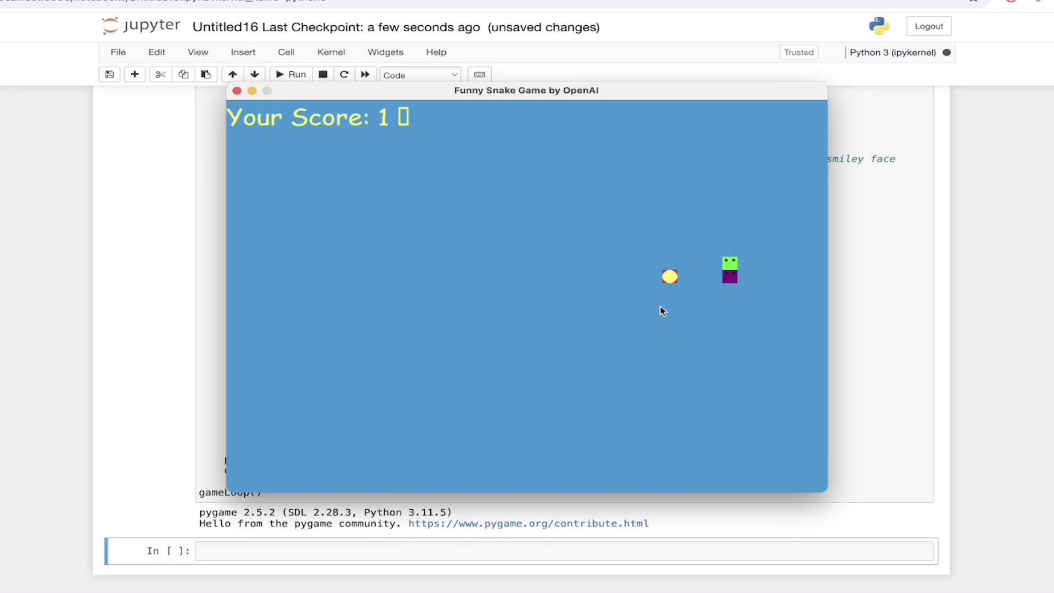
{"action": "key", "text": "Left"}
{"action": "key", "text": "Up"}
{"action": "key", "text": "Right"}
{"action": "key", "text": "Down"}
{"action": "key", "text": "Left"}
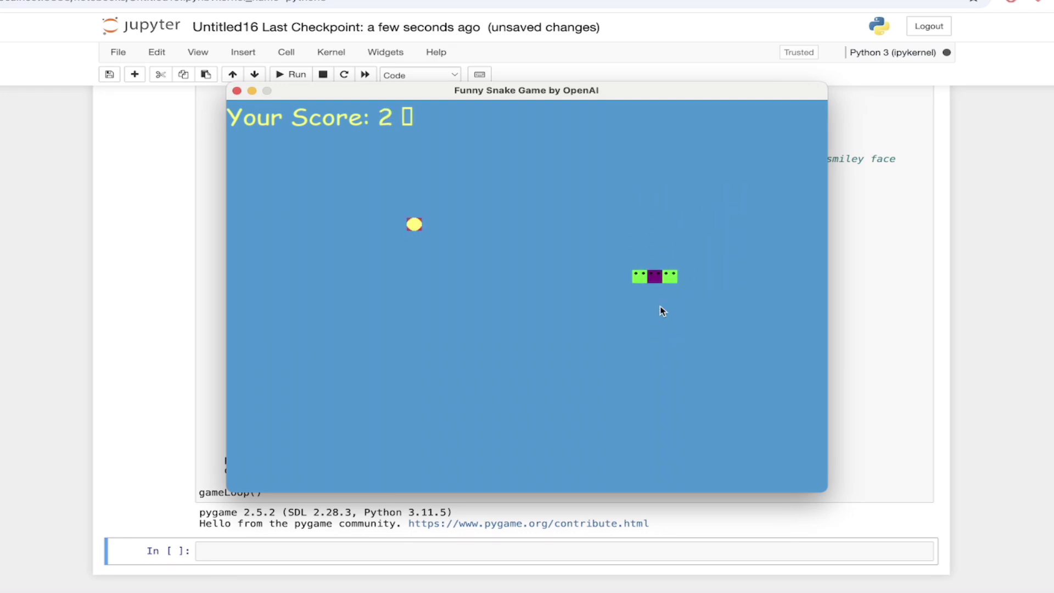
{"action": "key", "text": "Right"}
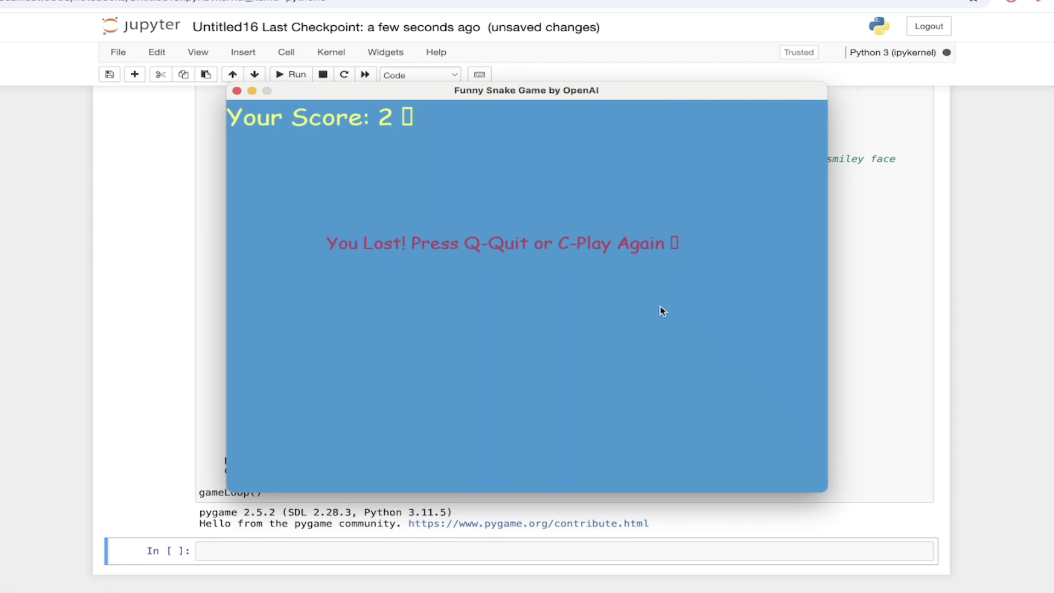